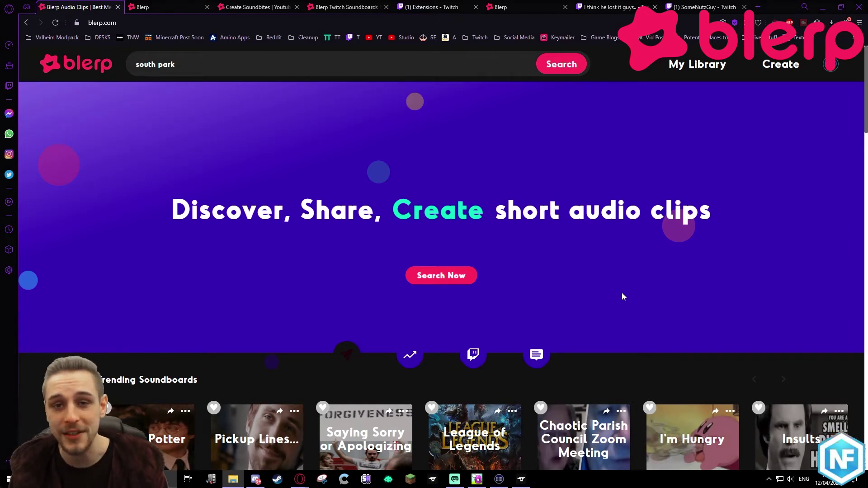
Browse Trending Soundboards and open the Harry Potter soundboard preview
{"action": "scroll", "coordinate": [615, 289], "scroll_direction": "down", "scroll_amount": 1}
{"action": "scroll", "coordinate": [615, 288], "scroll_direction": "down", "scroll_amount": 3}
{"action": "scroll", "coordinate": [631, 280], "scroll_direction": "up", "scroll_amount": 2}
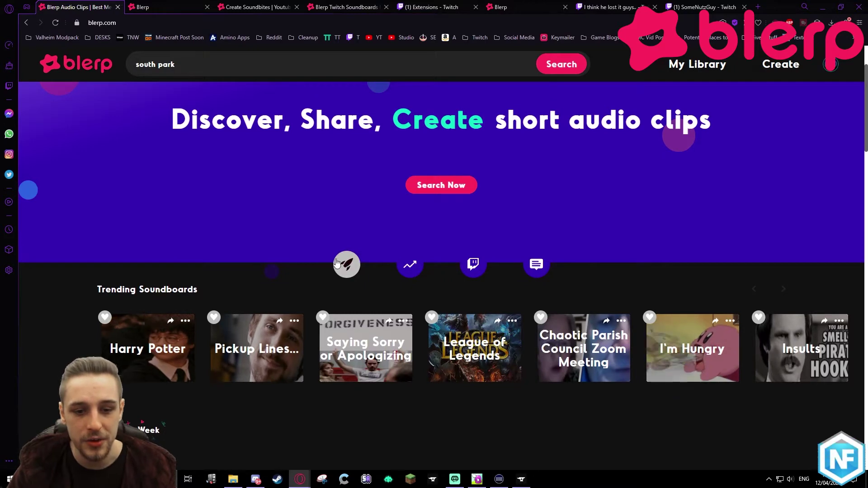
{"action": "scroll", "coordinate": [407, 235], "scroll_direction": "down", "scroll_amount": 1}
{"action": "scroll", "coordinate": [407, 235], "scroll_direction": "down", "scroll_amount": 2}
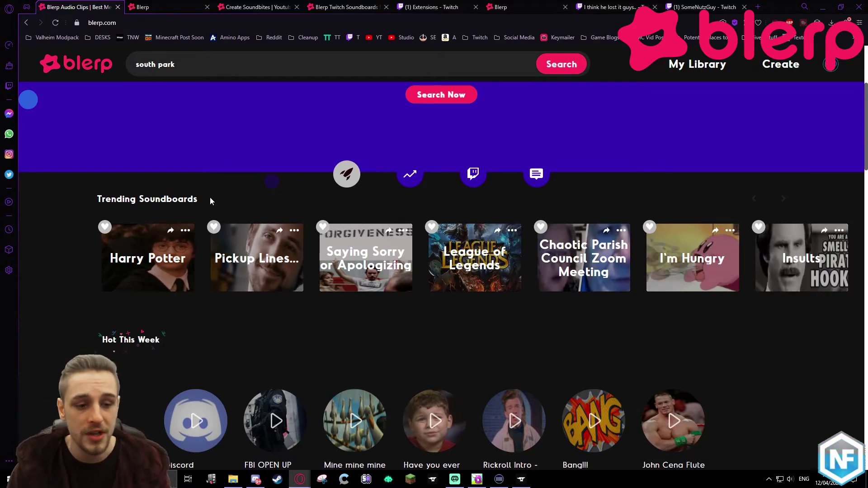
{"action": "left_click", "coordinate": [185, 271]}
{"action": "scroll", "coordinate": [213, 301], "scroll_direction": "down", "scroll_amount": 3}
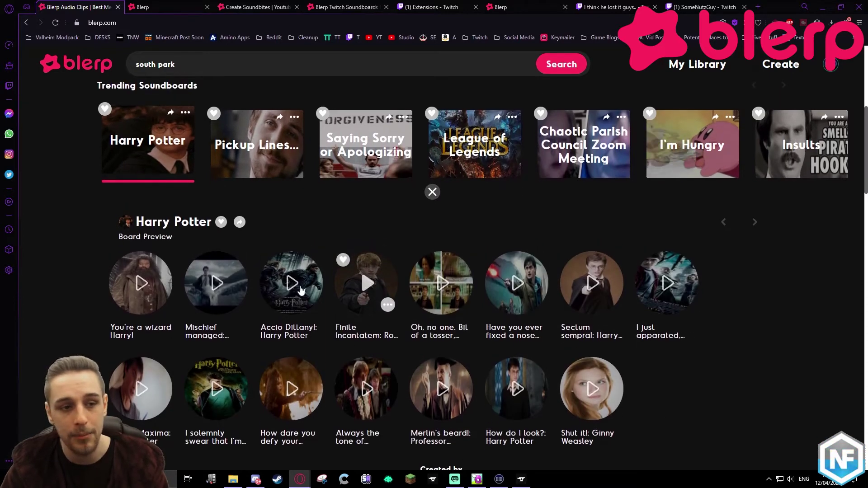
Favourite the Harry Potter soundboard with its heart icon, then scroll back to the top
{"action": "left_click", "coordinate": [106, 109]}
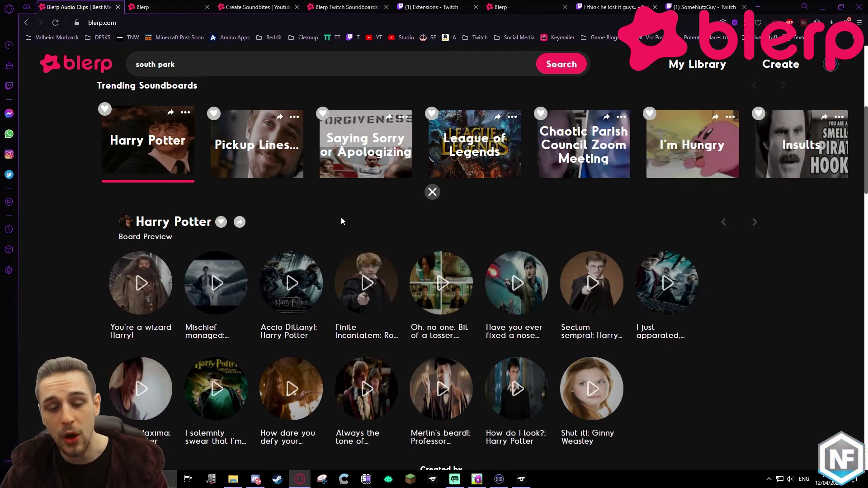
{"action": "mouse_move", "coordinate": [341, 263]}
{"action": "scroll", "coordinate": [341, 262], "scroll_direction": "down", "scroll_amount": 8}
{"action": "scroll", "coordinate": [253, 284], "scroll_direction": "down", "scroll_amount": 5}
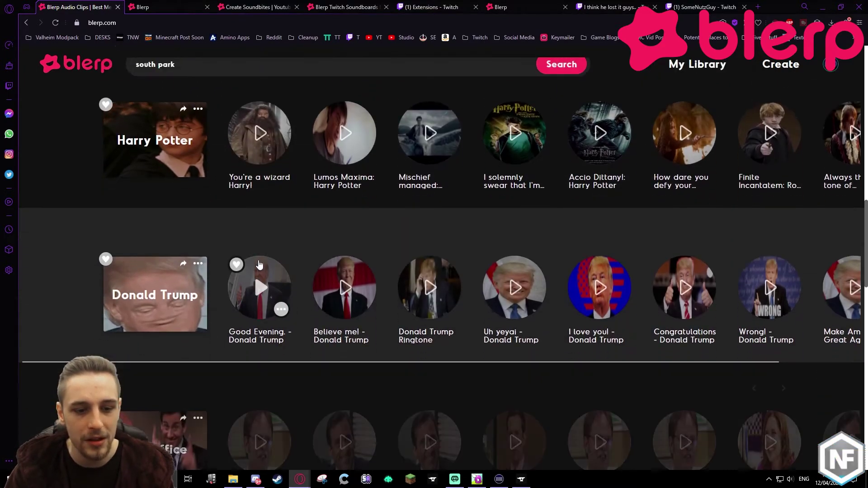
{"action": "scroll", "coordinate": [252, 287], "scroll_direction": "down", "scroll_amount": 3}
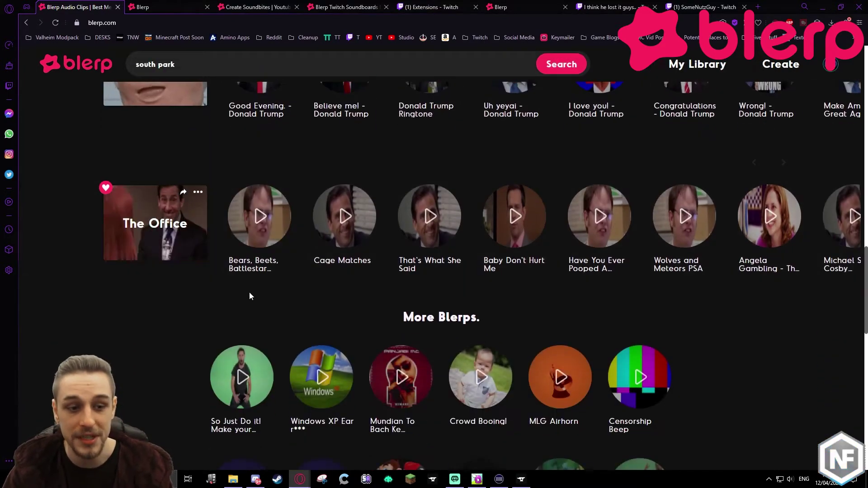
{"action": "scroll", "coordinate": [249, 292], "scroll_direction": "up", "scroll_amount": 5}
{"action": "scroll", "coordinate": [251, 296], "scroll_direction": "up", "scroll_amount": 10}
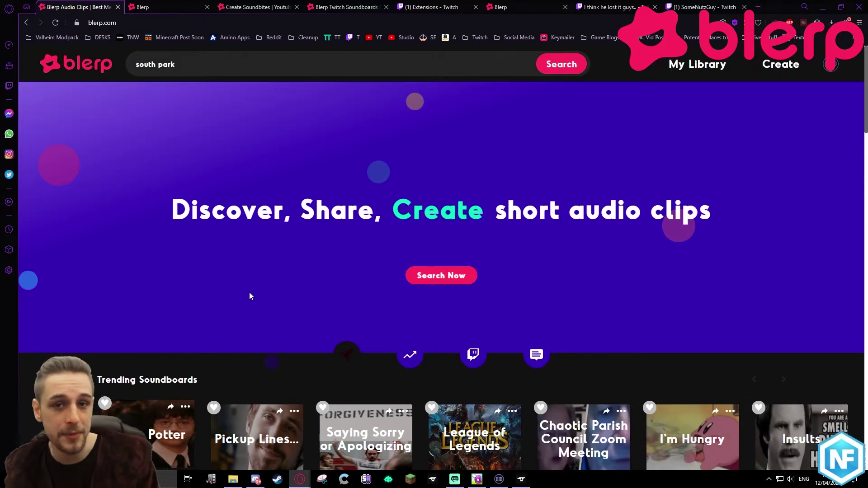
Search Blerp for 'south park' and play the first South Park clip
{"action": "left_click", "coordinate": [362, 67]}
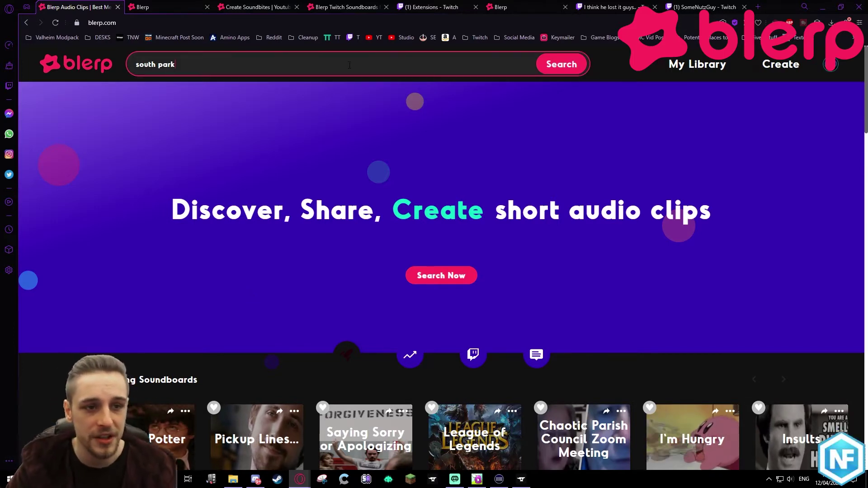
{"action": "left_click", "coordinate": [580, 72]}
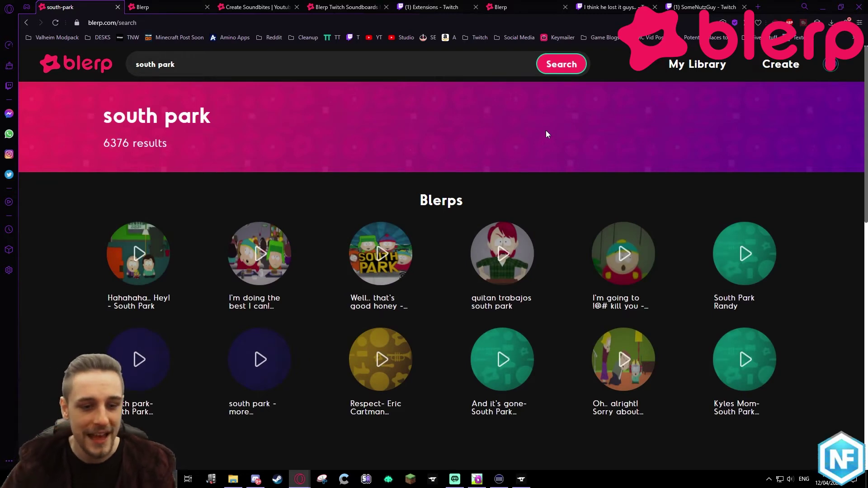
{"action": "left_click", "coordinate": [138, 254]}
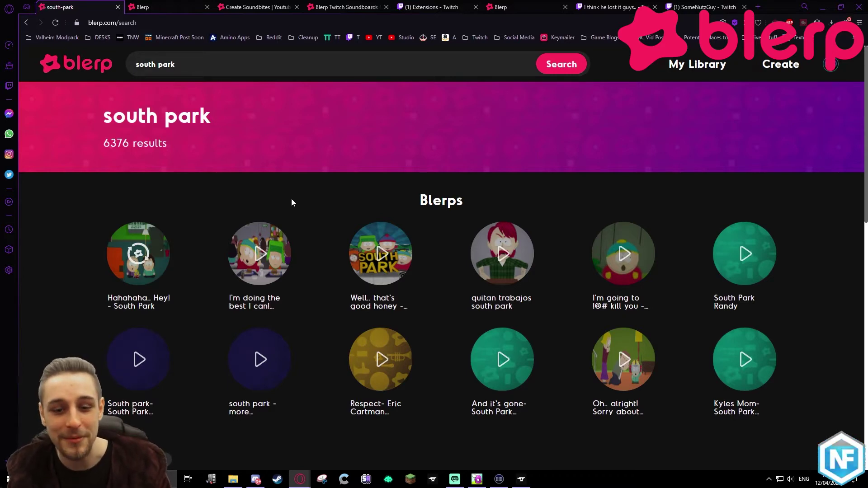
{"action": "mouse_move", "coordinate": [136, 230]}
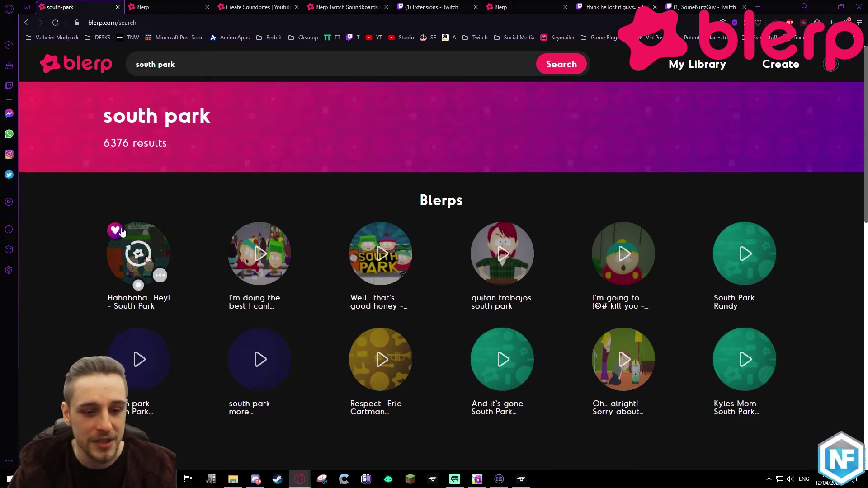
{"action": "scroll", "coordinate": [325, 202], "scroll_direction": "down", "scroll_amount": 4}
{"action": "scroll", "coordinate": [325, 201], "scroll_direction": "up", "scroll_amount": 3}
{"action": "scroll", "coordinate": [324, 201], "scroll_direction": "up", "scroll_amount": 1}
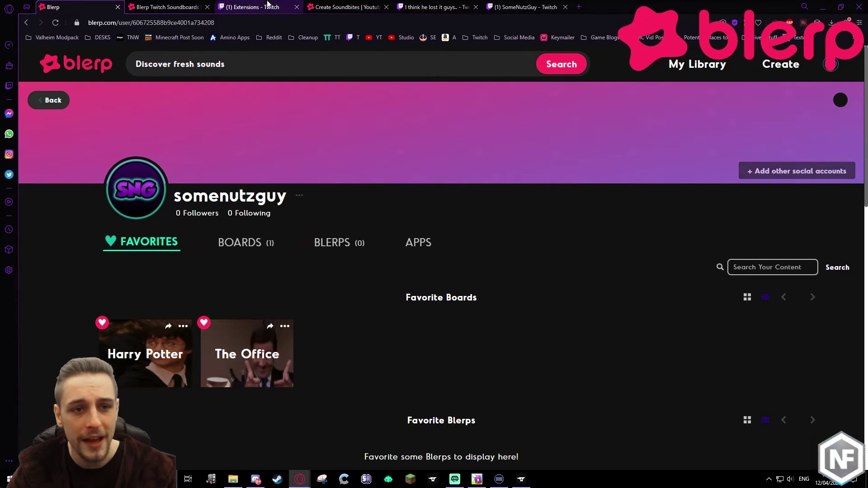
Find the Blerp Sound Emotes extension and open its configuration on Blerp's site
{"action": "left_click", "coordinate": [254, 7]}
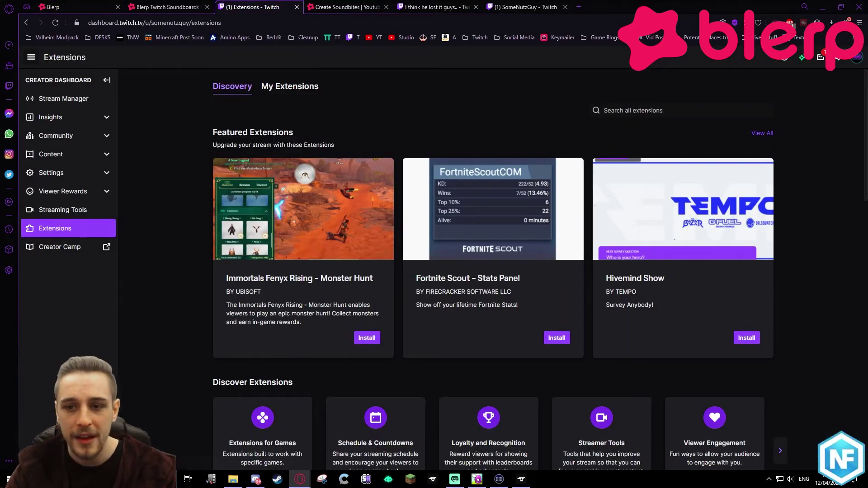
{"action": "left_click", "coordinate": [650, 112]}
{"action": "type", "text": "blerp"}
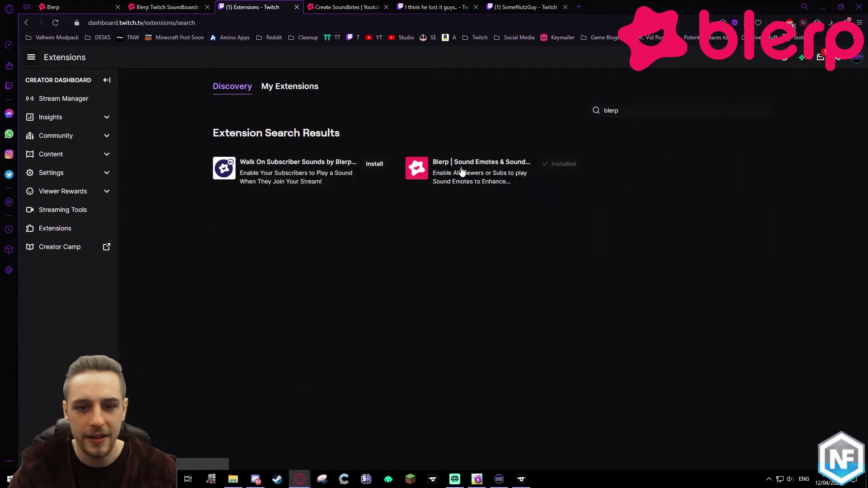
{"action": "left_click", "coordinate": [461, 167]}
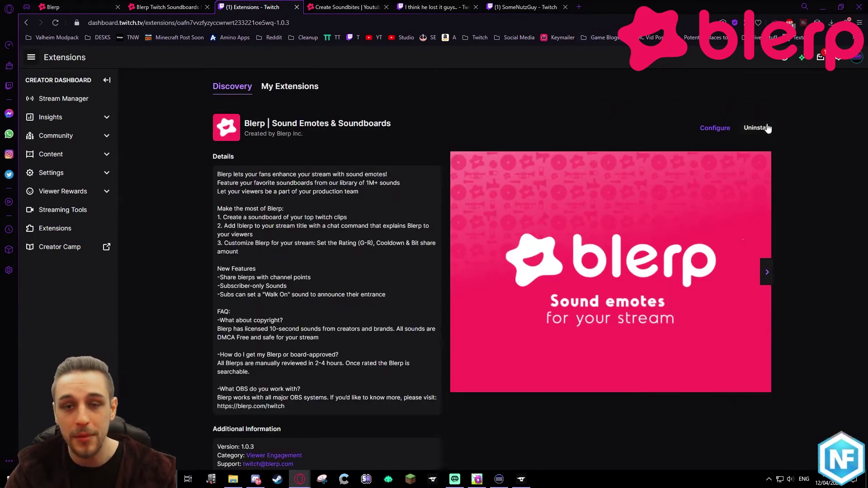
{"action": "left_click", "coordinate": [714, 129]}
{"action": "left_click", "coordinate": [437, 228]}
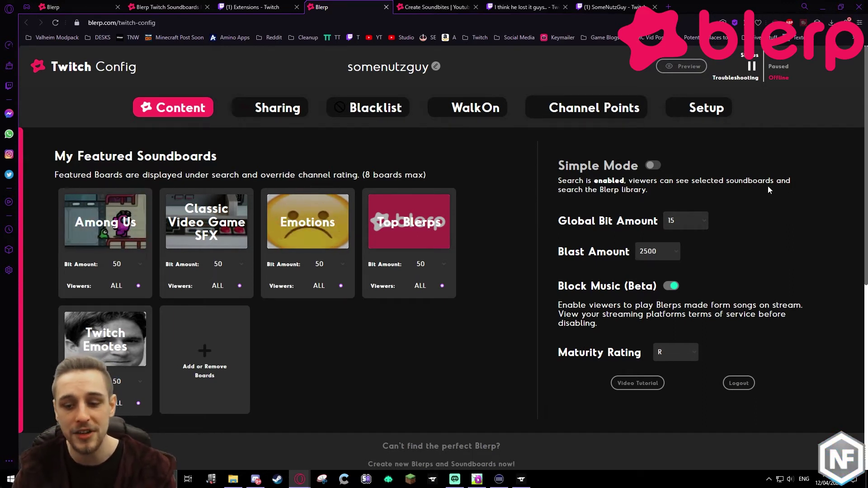
Review the Maturity Rating choices and keep it set to R
{"action": "left_click", "coordinate": [693, 357]}
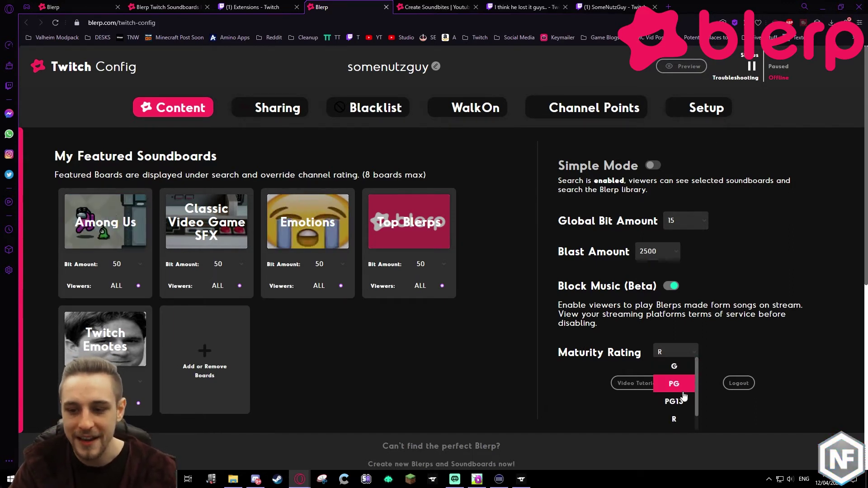
{"action": "left_click", "coordinate": [774, 349]}
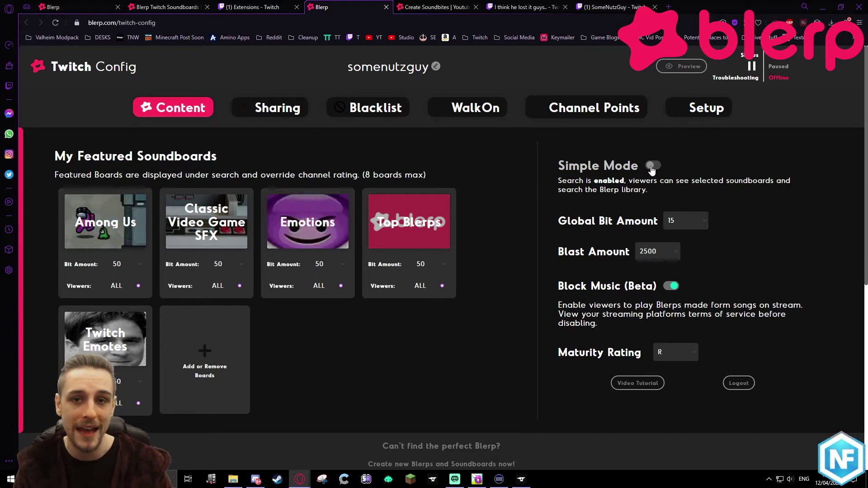
On the Twitch channel page, search the Blerp panel for 'south park' and browse the results
{"action": "left_click", "coordinate": [615, 7]}
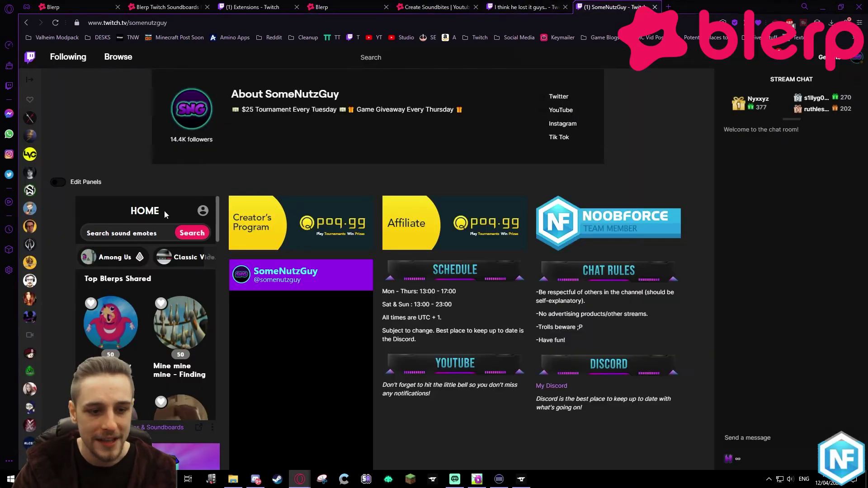
{"action": "left_click", "coordinate": [129, 233]}
{"action": "type", "text": "sout"}
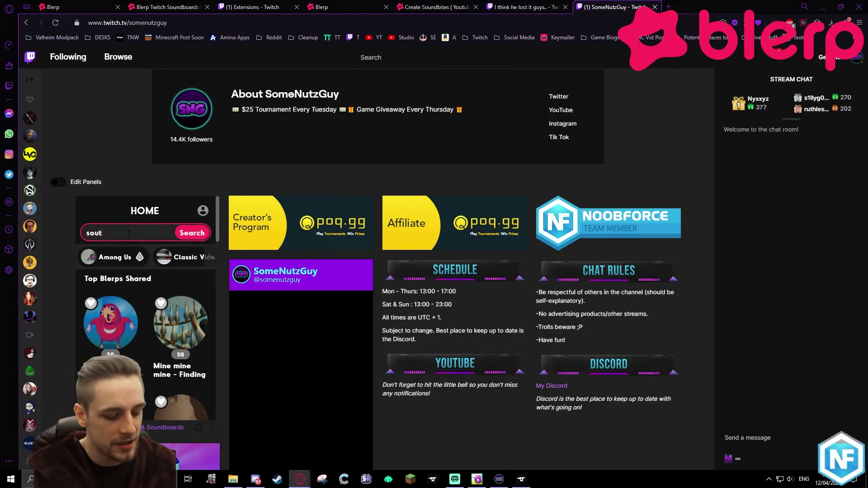
{"action": "type", "text": "h park"}
{"action": "key", "text": "Return"}
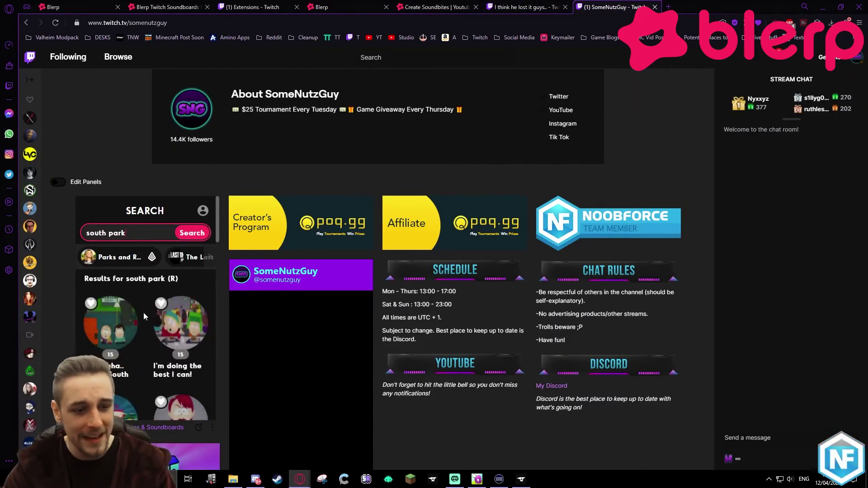
{"action": "scroll", "coordinate": [143, 313], "scroll_direction": "down", "scroll_amount": 2}
{"action": "scroll", "coordinate": [143, 313], "scroll_direction": "down", "scroll_amount": 1}
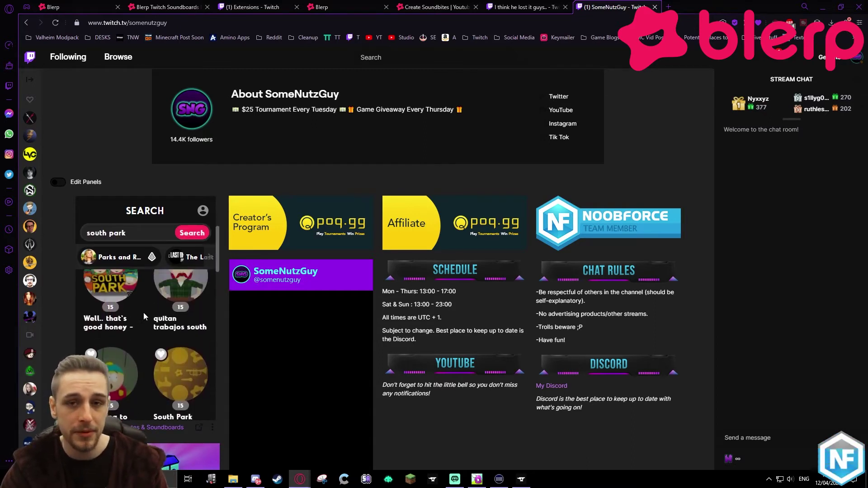
{"action": "scroll", "coordinate": [143, 313], "scroll_direction": "up", "scroll_amount": 3}
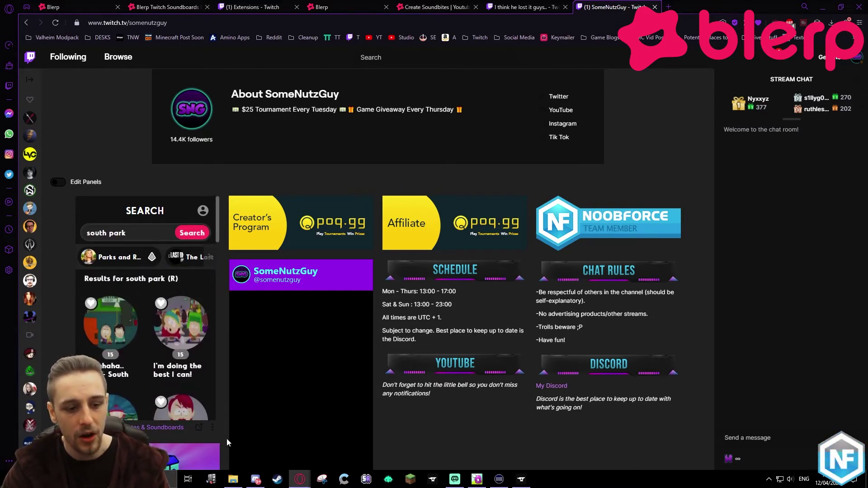
{"action": "left_click", "coordinate": [132, 232]}
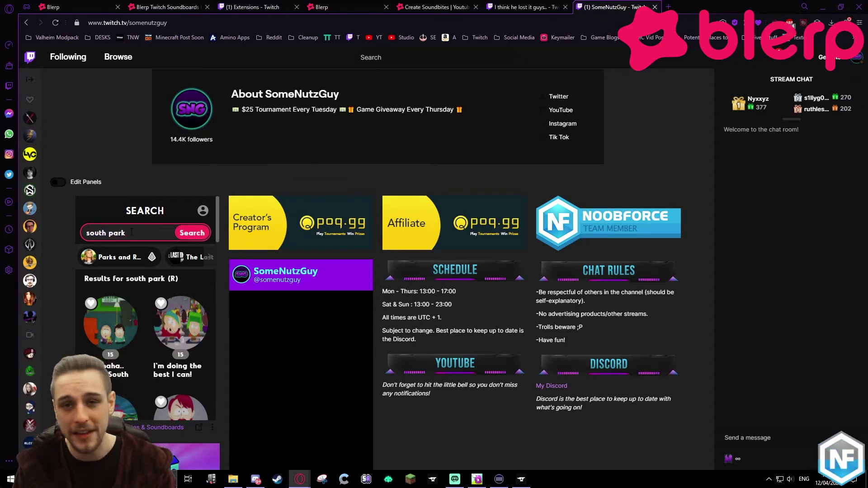
Return to Blerp's Twitch Config and show the Channel Points page with 26 slots available
{"action": "left_click", "coordinate": [248, 6]}
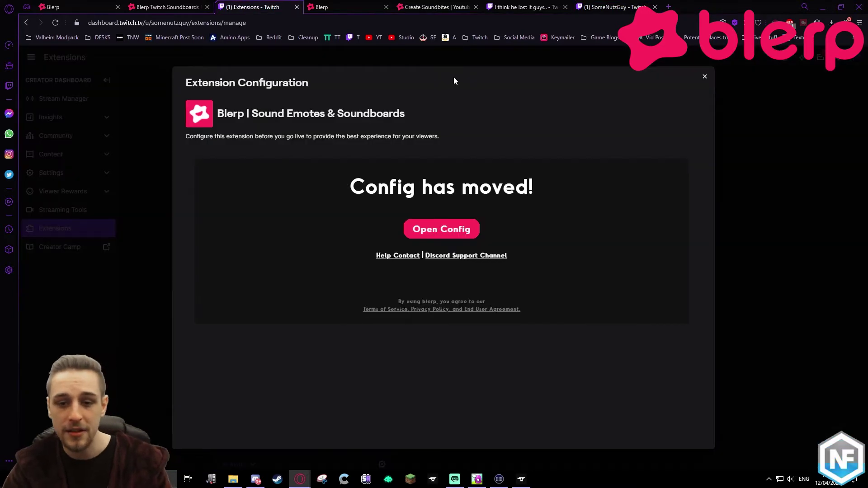
{"action": "left_click", "coordinate": [321, 7]}
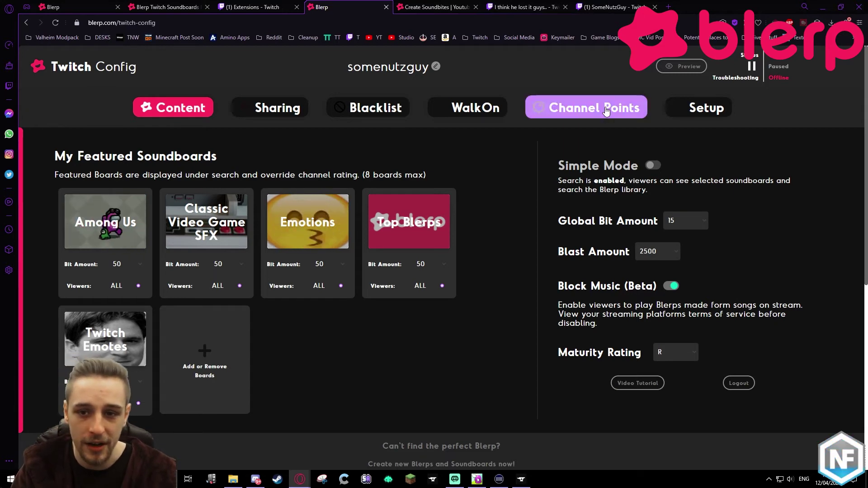
{"action": "left_click", "coordinate": [594, 116]}
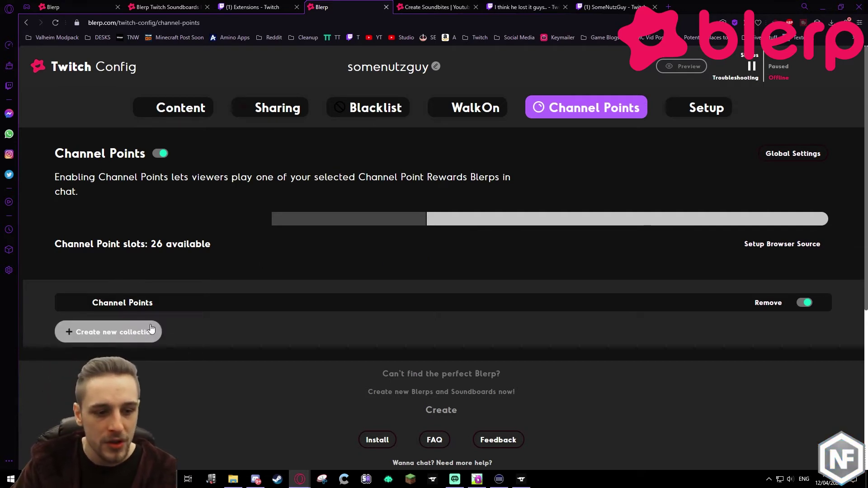
Expand the Channel Points collection and browse The Office board in the Add Blerp browser
{"action": "left_click", "coordinate": [125, 302]}
{"action": "scroll", "coordinate": [189, 302], "scroll_direction": "down", "scroll_amount": 1}
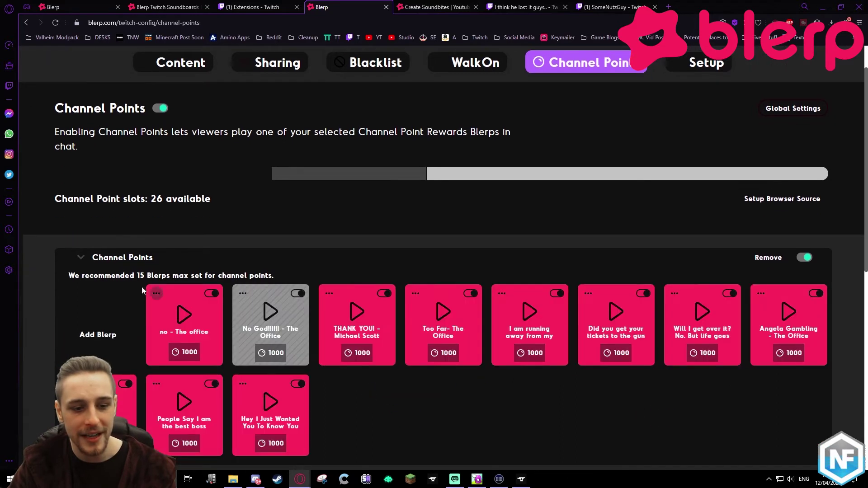
{"action": "left_click", "coordinate": [98, 318]}
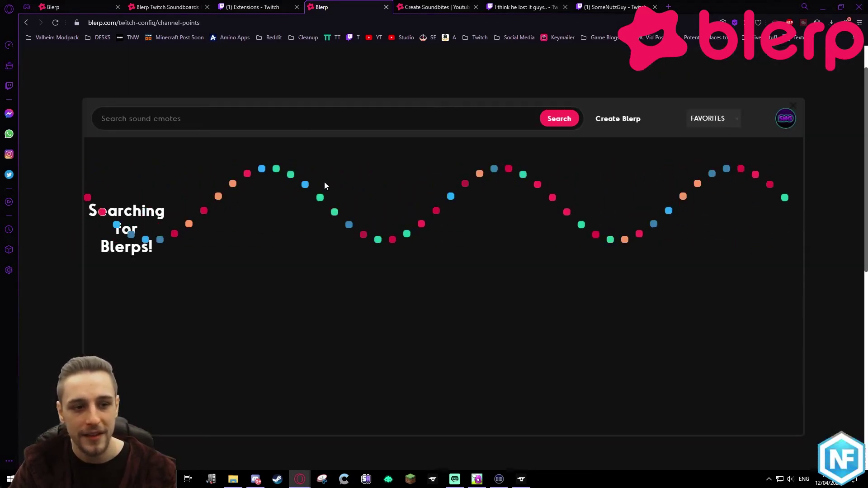
{"action": "left_click", "coordinate": [462, 148]}
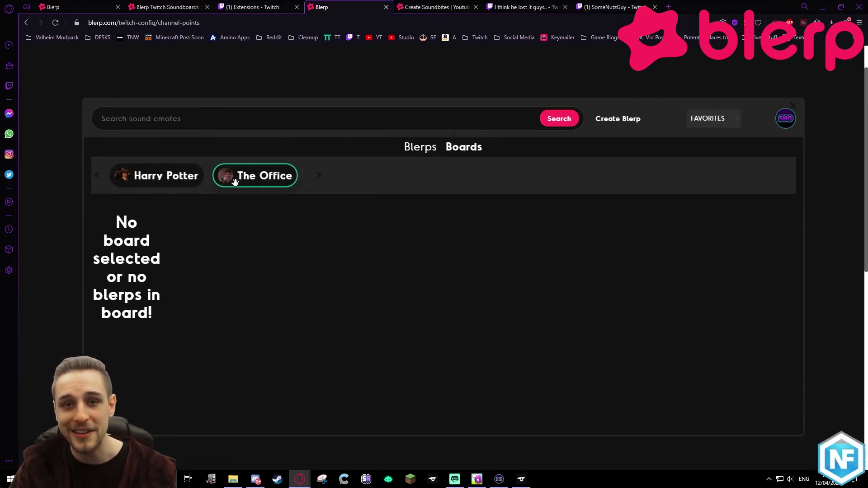
{"action": "left_click", "coordinate": [256, 180]}
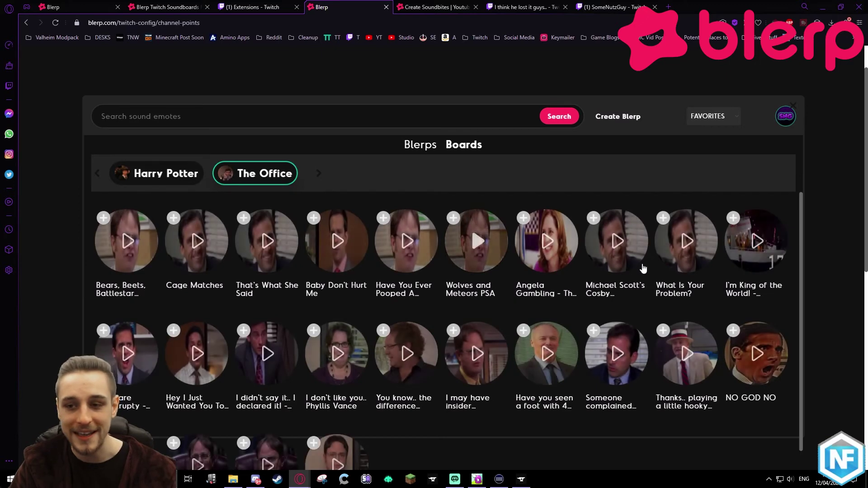
{"action": "left_click", "coordinate": [794, 106]}
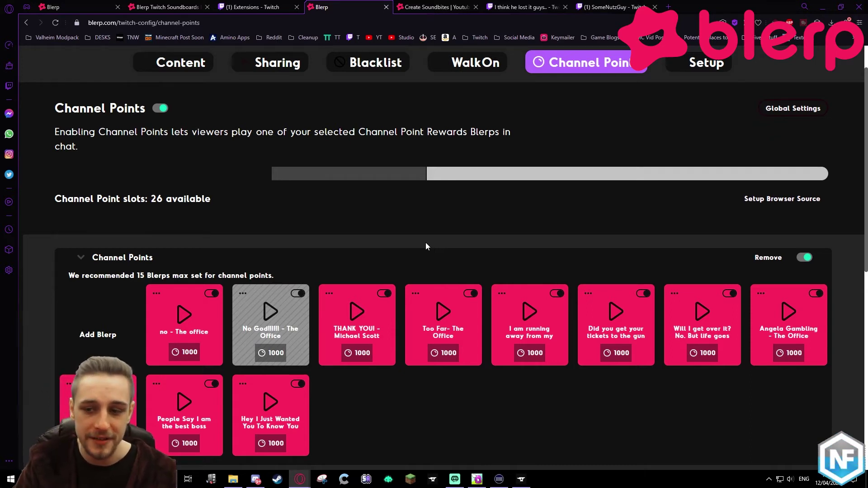
Check the 26 available channel-point slots, then open the Setup Browser Source page
{"action": "scroll", "coordinate": [426, 244], "scroll_direction": "down", "scroll_amount": 3}
{"action": "scroll", "coordinate": [318, 218], "scroll_direction": "up", "scroll_amount": 3}
{"action": "scroll", "coordinate": [335, 208], "scroll_direction": "up", "scroll_amount": 1}
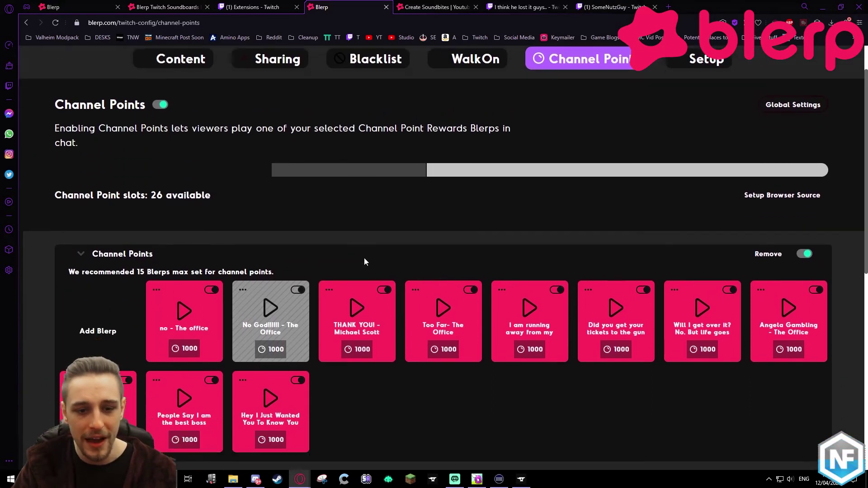
{"action": "scroll", "coordinate": [365, 257], "scroll_direction": "down", "scroll_amount": 2}
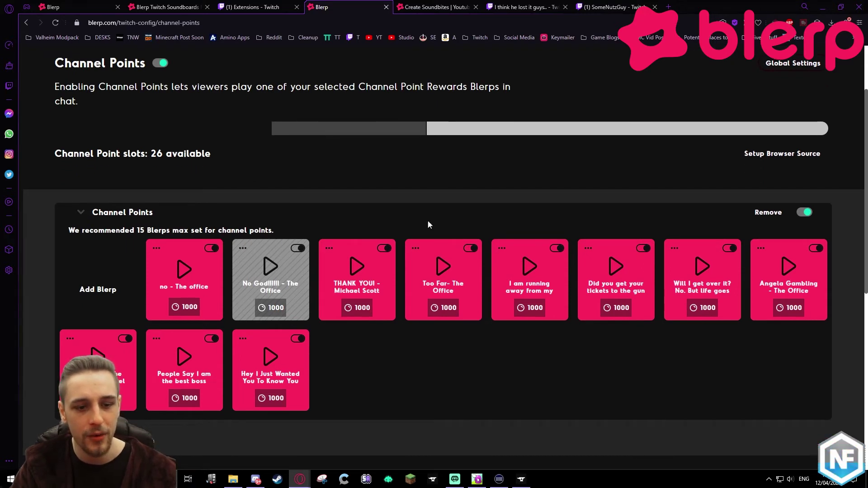
{"action": "scroll", "coordinate": [458, 337], "scroll_direction": "up", "scroll_amount": 1}
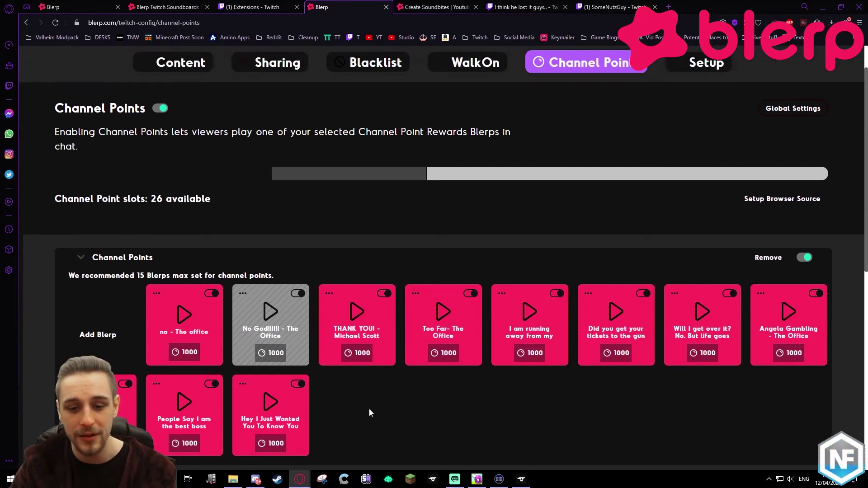
{"action": "scroll", "coordinate": [362, 299], "scroll_direction": "up", "scroll_amount": 1}
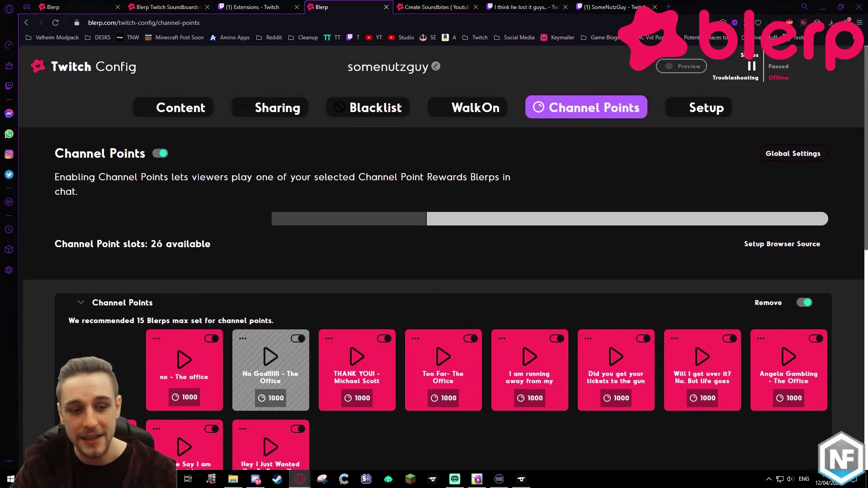
{"action": "left_click_drag", "start_coordinate": [152, 245], "coordinate": [222, 240]}
{"action": "left_click", "coordinate": [352, 240]}
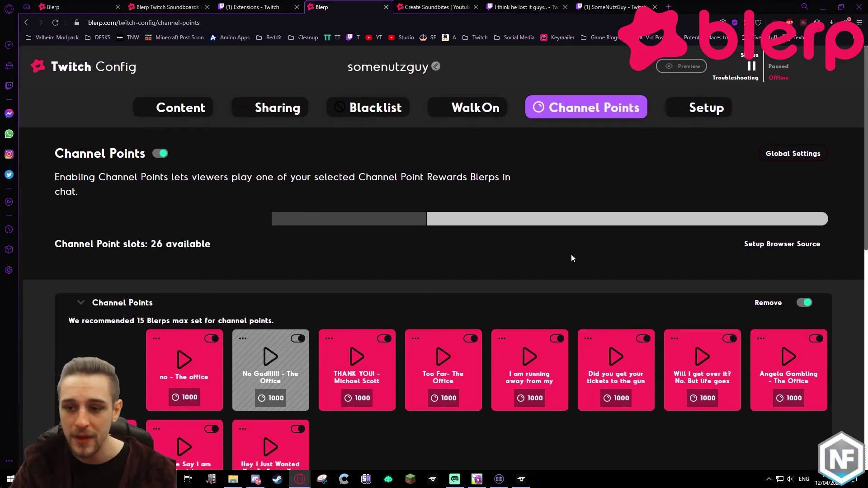
{"action": "left_click", "coordinate": [779, 247]}
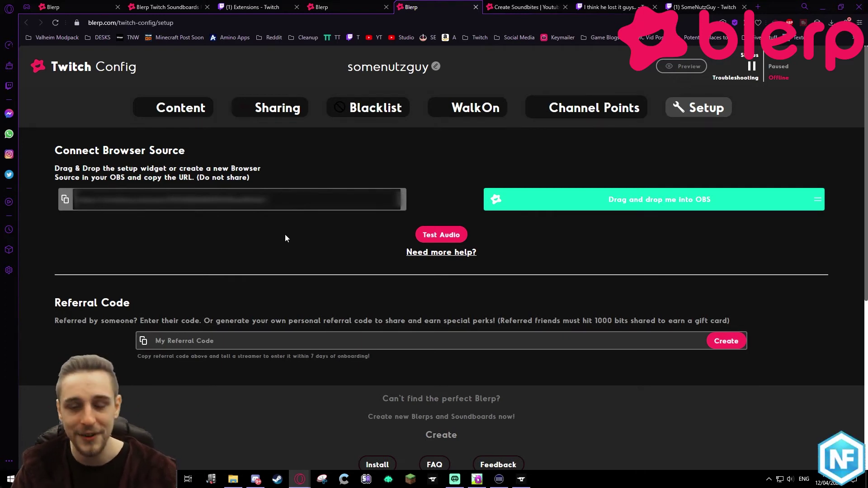
Select the private browser source URL to copy it for OBS
{"action": "left_click", "coordinate": [65, 199]}
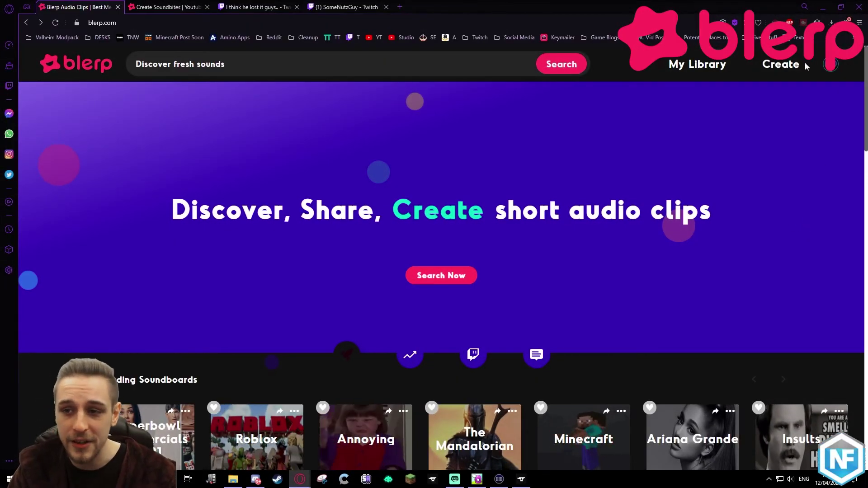
Start a new blerp with the video URL field ready, then go to the 'I think he lost it guys..' clip
{"action": "left_click", "coordinate": [782, 65]}
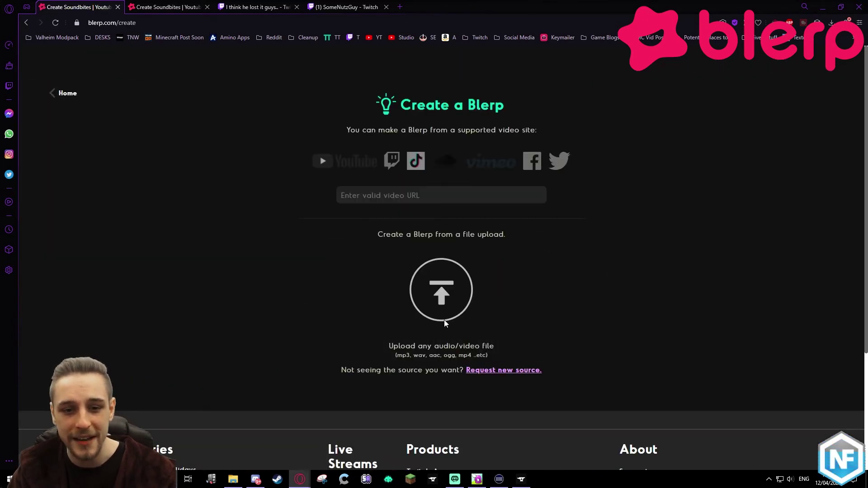
{"action": "left_click", "coordinate": [466, 235]}
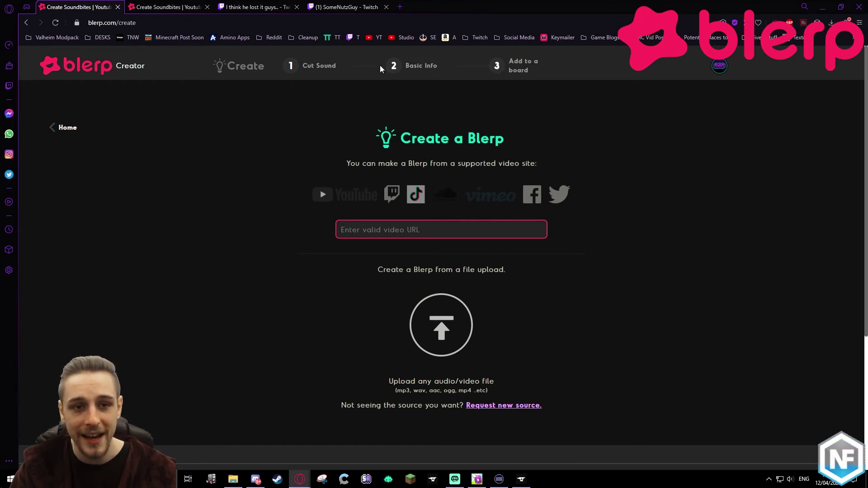
{"action": "left_click", "coordinate": [265, 12]}
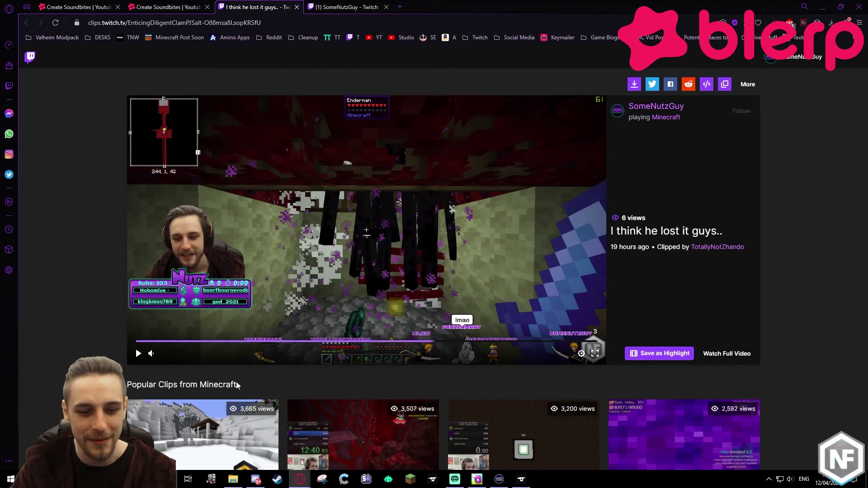
Preview the 'I think he lost it guys..' Twitch clip, then pause it
{"action": "left_click", "coordinate": [138, 354]}
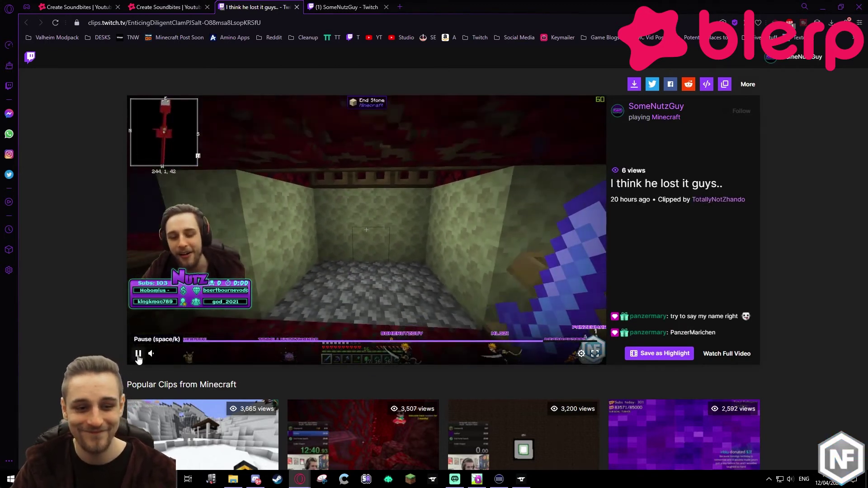
{"action": "left_click", "coordinate": [139, 354]}
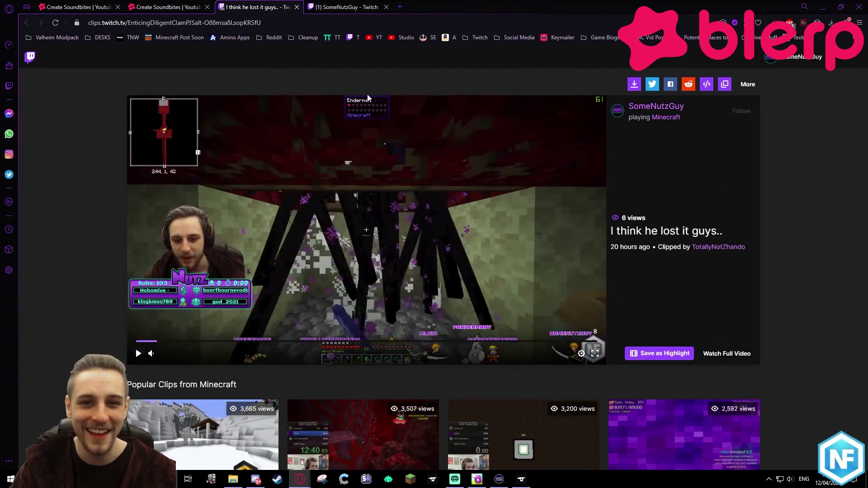
{"action": "left_click", "coordinate": [347, 6]}
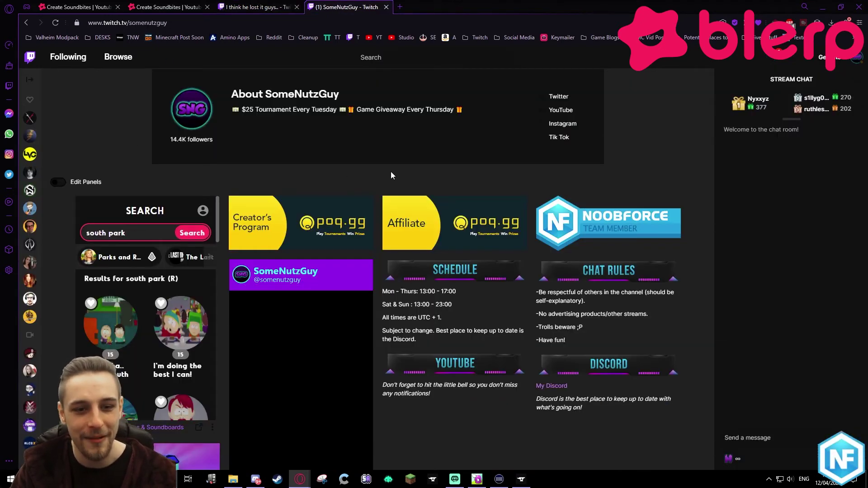
Grab the clip's web address and bring the empty Create a Blerp page back up
{"action": "key", "text": "ctrl+shift+Tab"}
{"action": "key", "text": "ctrl+shift+Tab"}
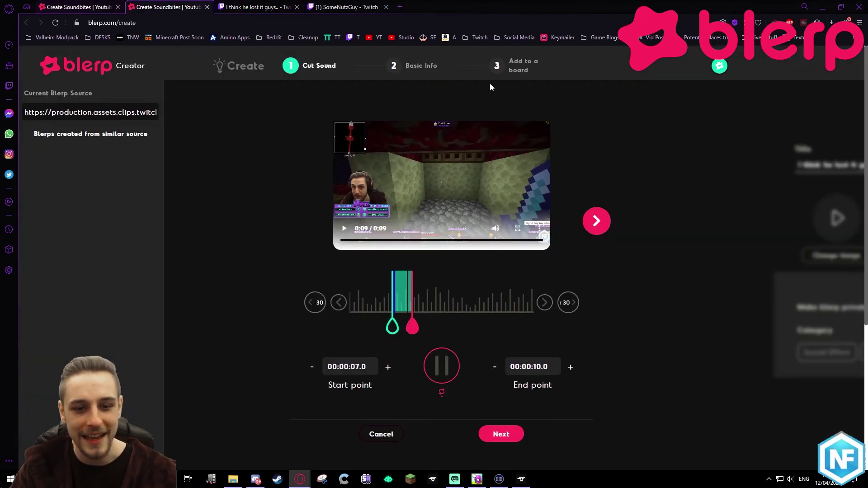
{"action": "key", "text": "ctrl+shift+Tab"}
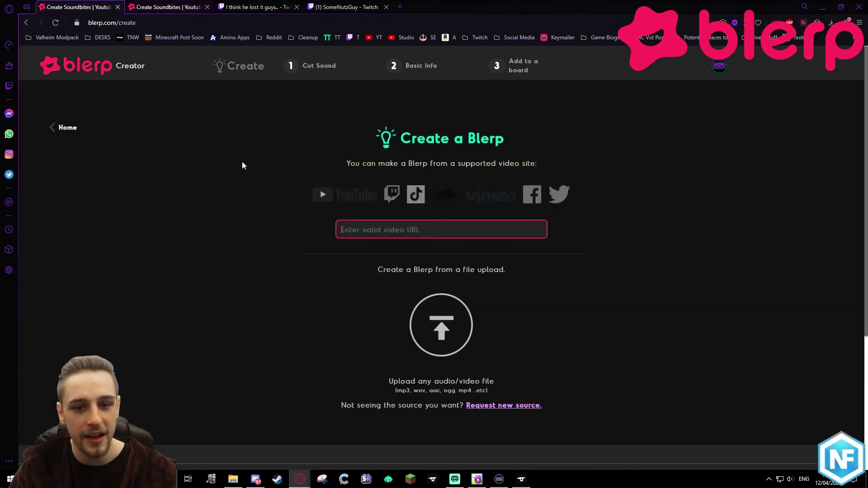
{"action": "left_click", "coordinate": [262, 7]}
{"action": "left_click", "coordinate": [284, 22]}
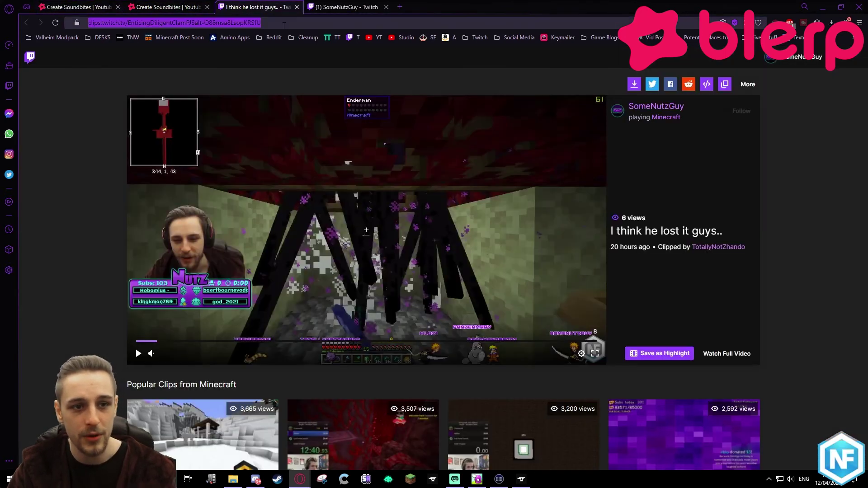
{"action": "left_click", "coordinate": [75, 6]}
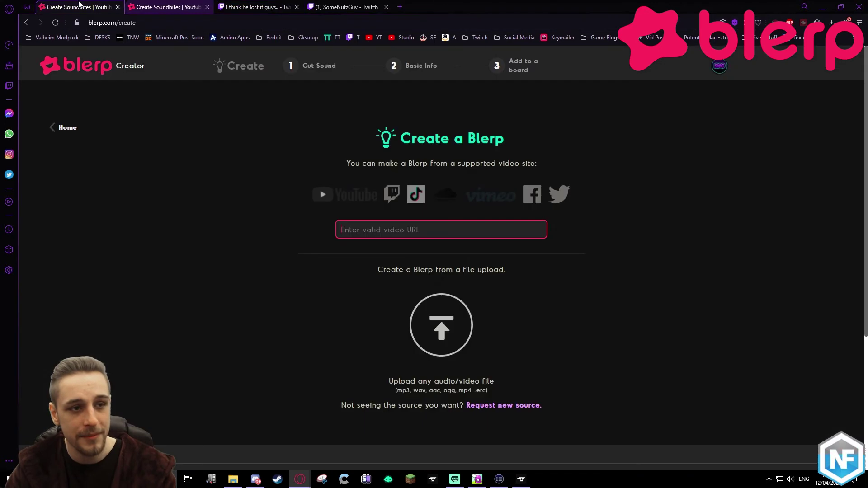
Paste the Twitch clip link into the video URL field and use the 7.0–10.0 s trim
{"action": "left_click", "coordinate": [425, 223]}
{"action": "key", "text": "ctrl+v"}
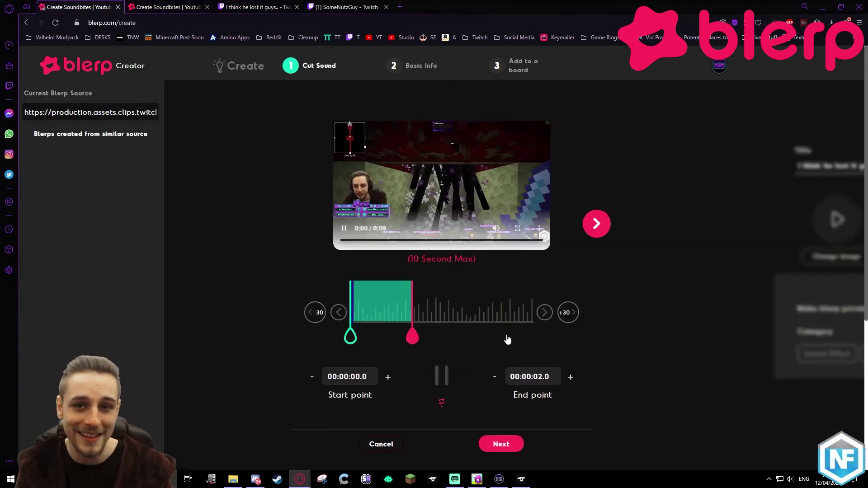
{"action": "left_click", "coordinate": [442, 377]}
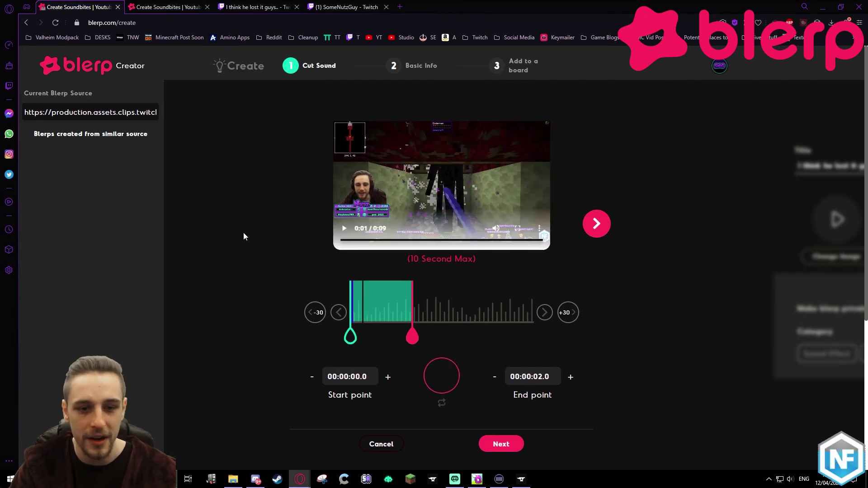
{"action": "key", "text": "ctrl+Tab"}
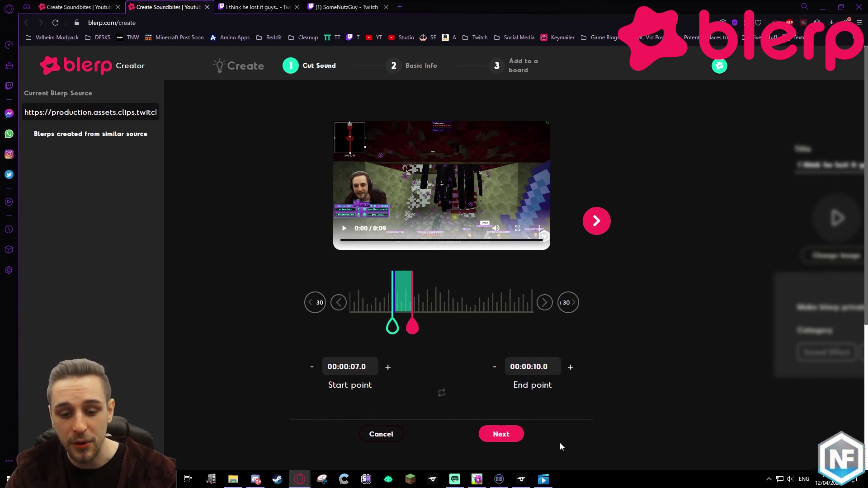
Continue to Basic Info and add the tag 'Streamer Sounds'
{"action": "left_click", "coordinate": [506, 435]}
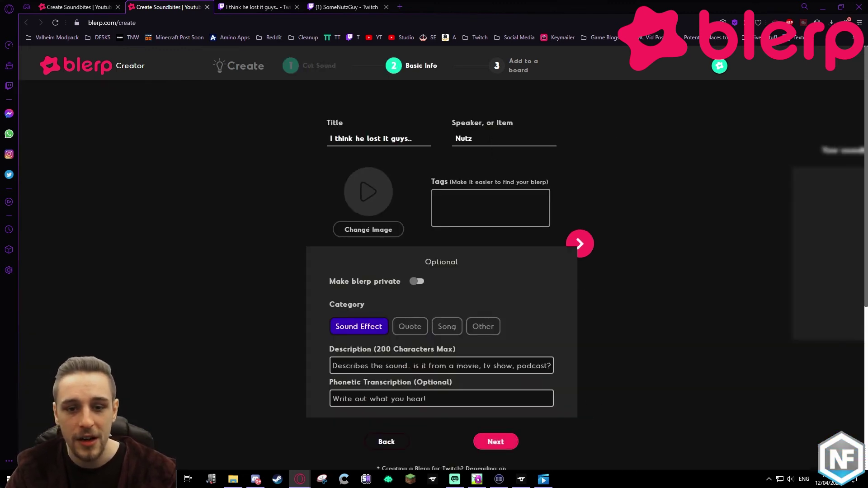
{"action": "double_click", "coordinate": [464, 138]}
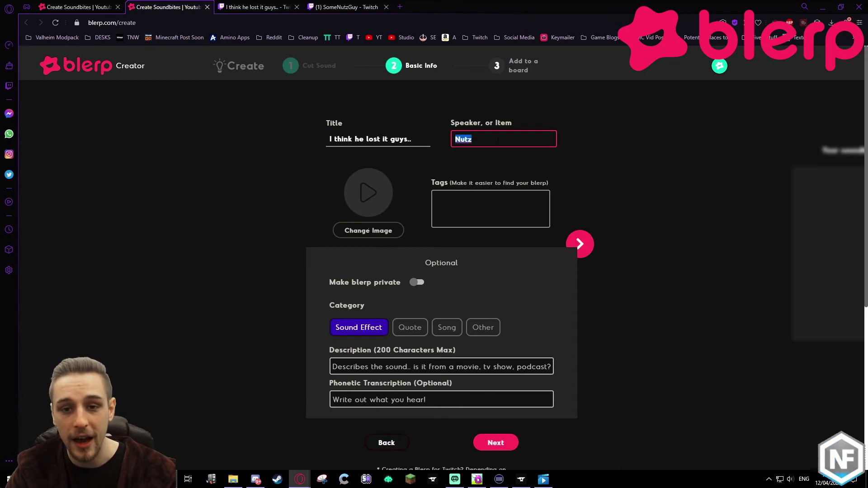
{"action": "key", "text": "Tab"}
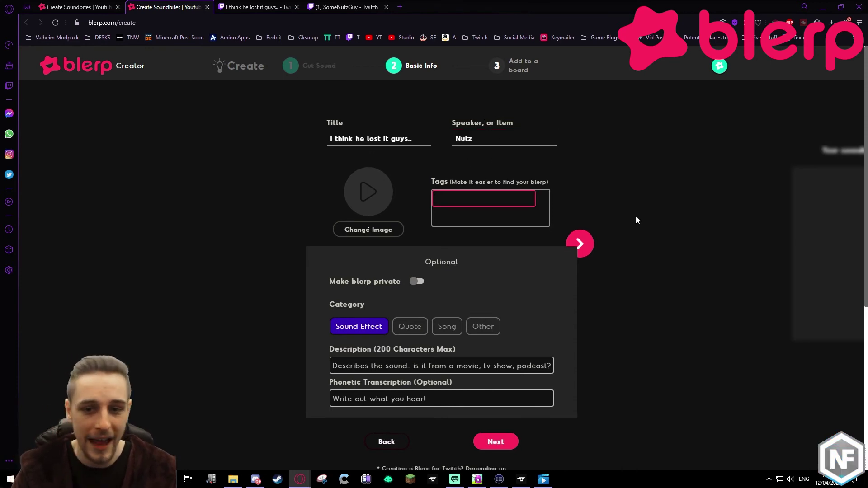
{"action": "type", "text": "Streame"}
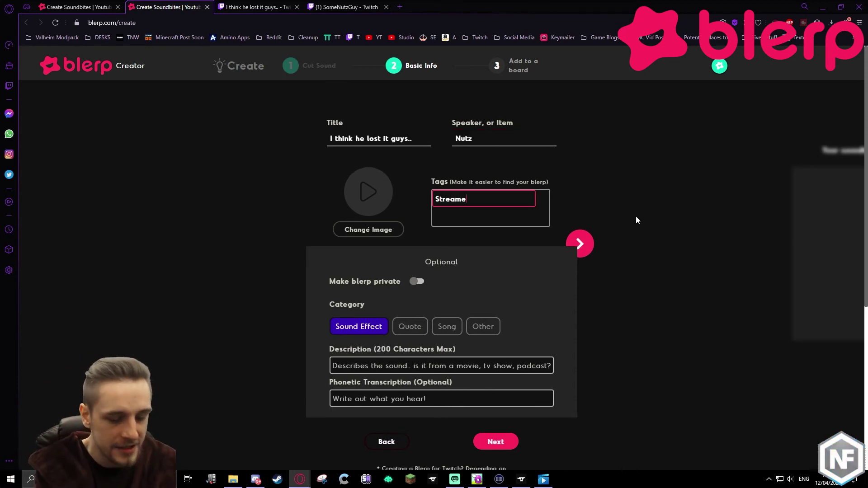
{"action": "type", "text": "r Sounds"}
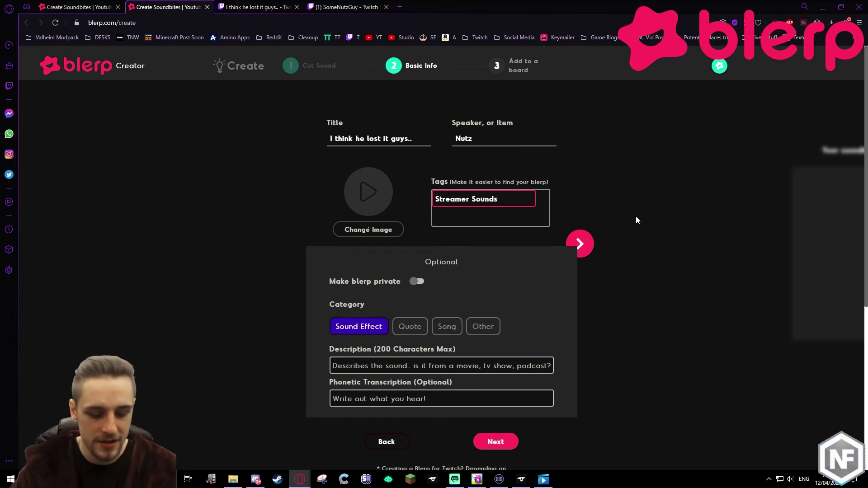
{"action": "key", "text": "Return"}
Make the blerp private and continue to the add-to-board step
{"action": "left_click", "coordinate": [416, 281]}
{"action": "scroll", "coordinate": [646, 306], "scroll_direction": "down", "scroll_amount": 1}
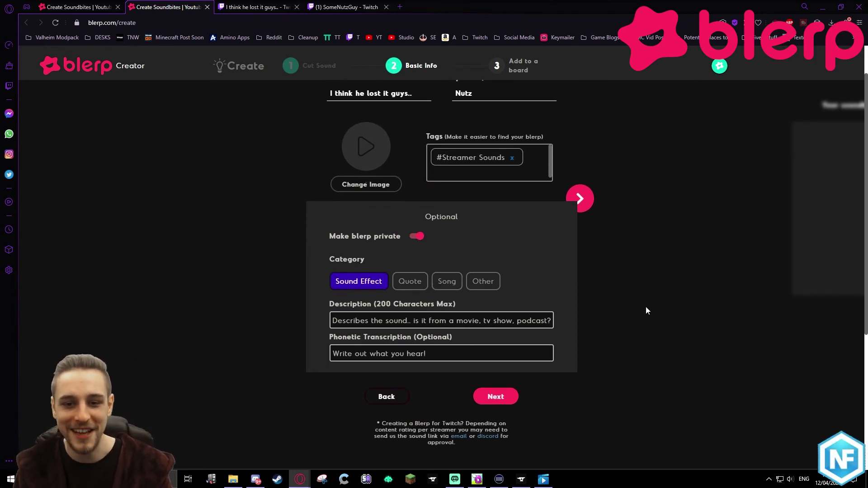
{"action": "left_click", "coordinate": [496, 397]}
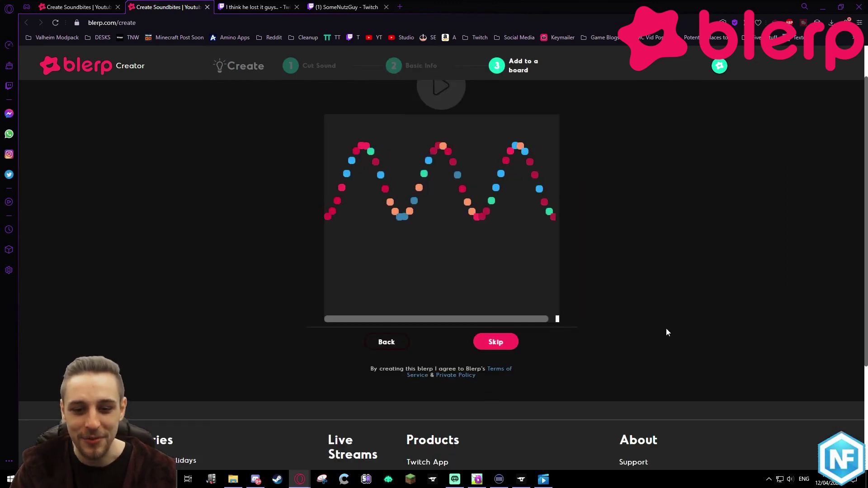
{"action": "scroll", "coordinate": [707, 321], "scroll_direction": "up", "scroll_amount": 1}
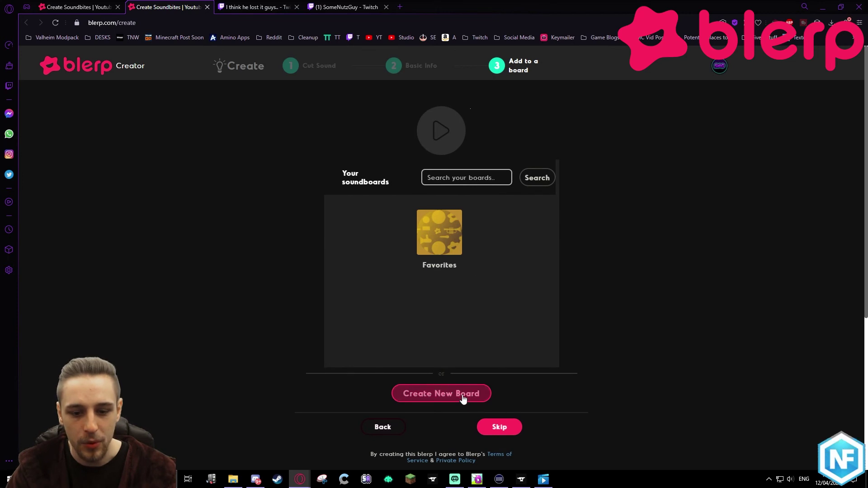
Skip the board step, play the new 'I think he lost it guys..' blerp, and list its soundboards
{"action": "left_click", "coordinate": [495, 428]}
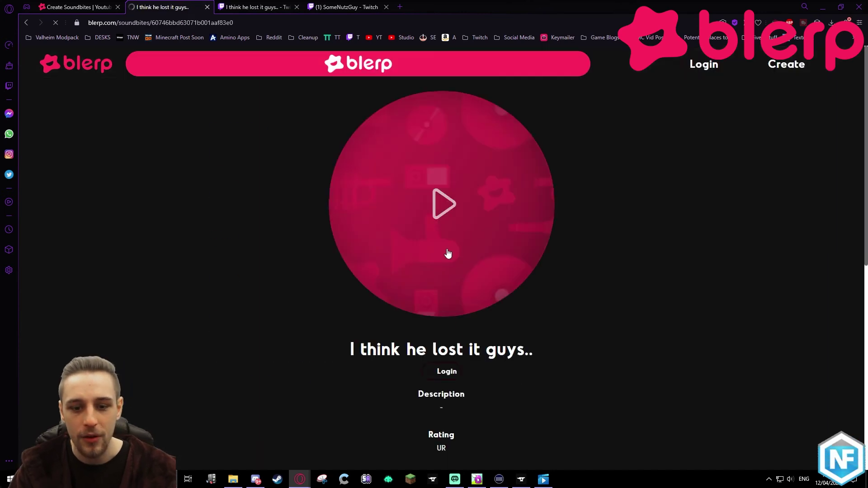
{"action": "scroll", "coordinate": [563, 275], "scroll_direction": "down", "scroll_amount": 3}
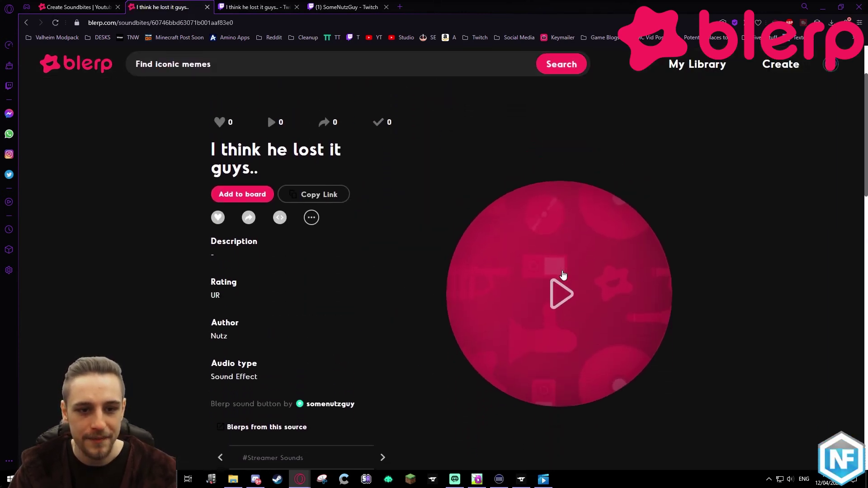
{"action": "left_click", "coordinate": [560, 262]}
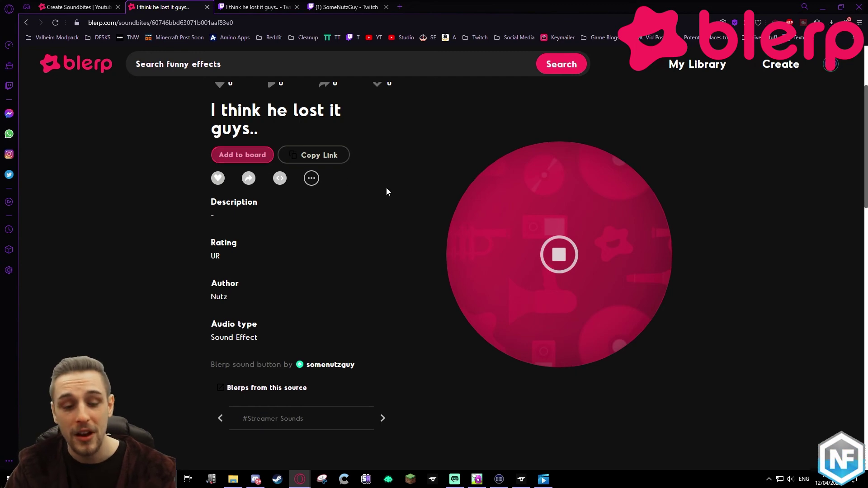
{"action": "left_click", "coordinate": [242, 290]}
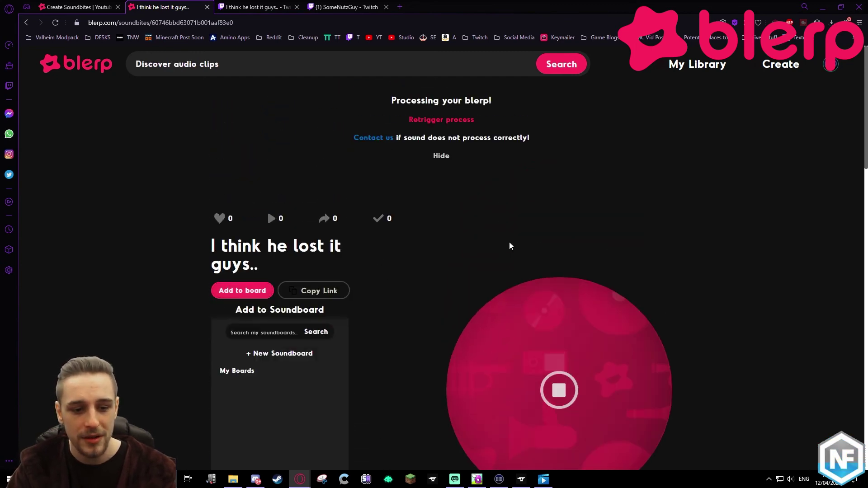